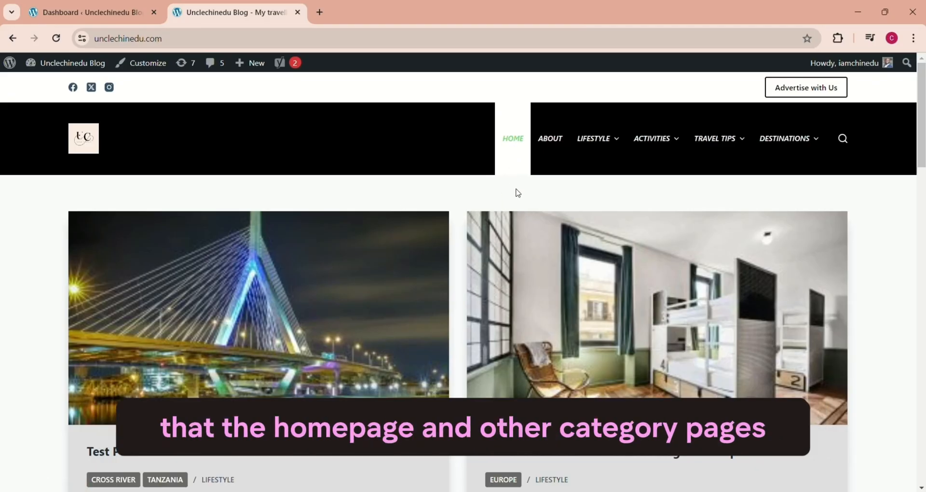
Step: Copy the word "Lorem" from a post excerpt on the homepage, search the site for it and look through the results
{"action": "mouse_move", "coordinate": [698, 145]}
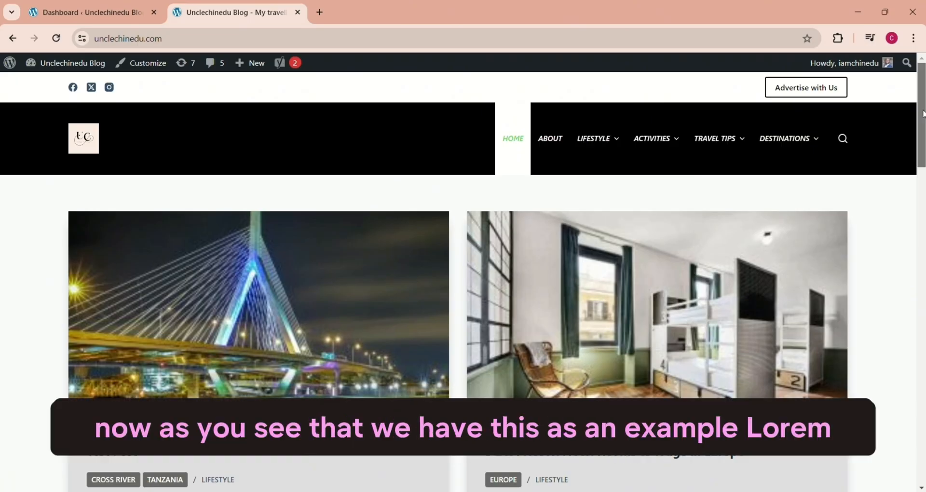
{"action": "left_click_drag", "start_coordinate": [921, 117], "coordinate": [921, 146]}
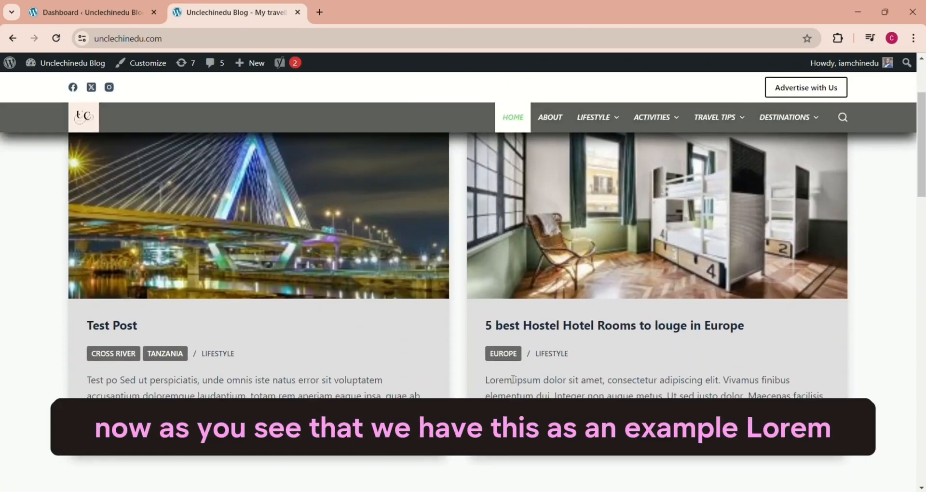
{"action": "left_click_drag", "start_coordinate": [512, 380], "coordinate": [483, 380]}
{"action": "key", "text": "ctrl+c"}
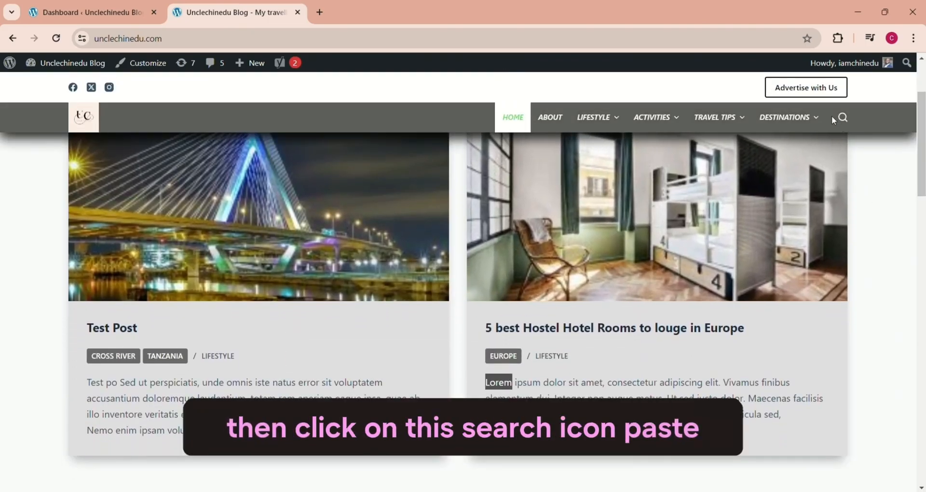
{"action": "left_click", "coordinate": [842, 118]}
{"action": "key", "text": "ctrl+v"}
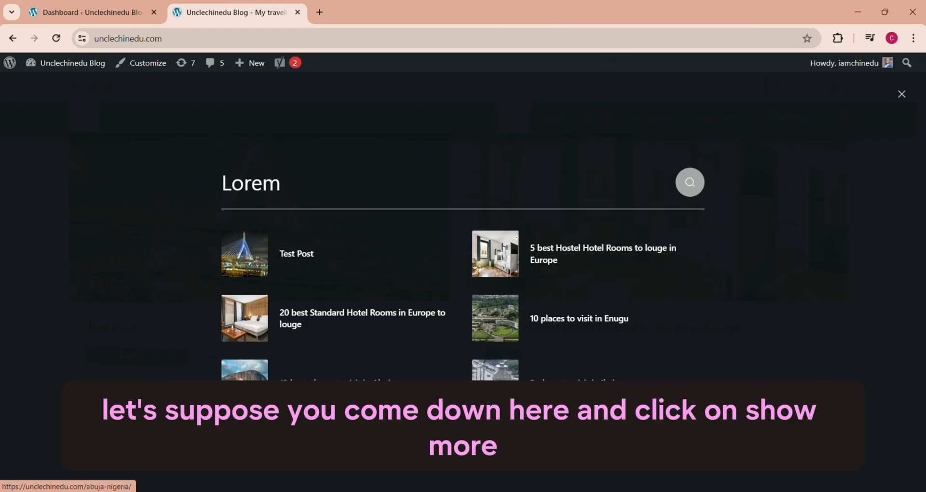
{"action": "key", "text": "Return"}
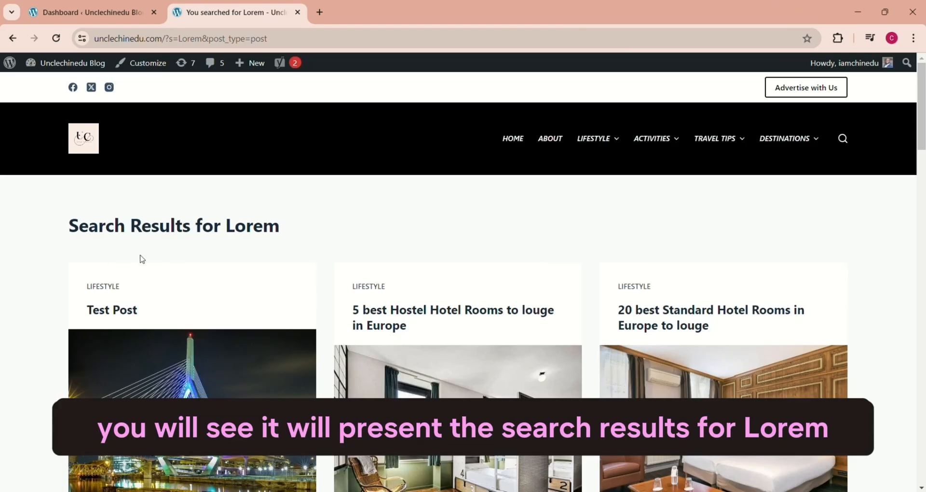
{"action": "left_click_drag", "start_coordinate": [922, 126], "coordinate": [922, 207]}
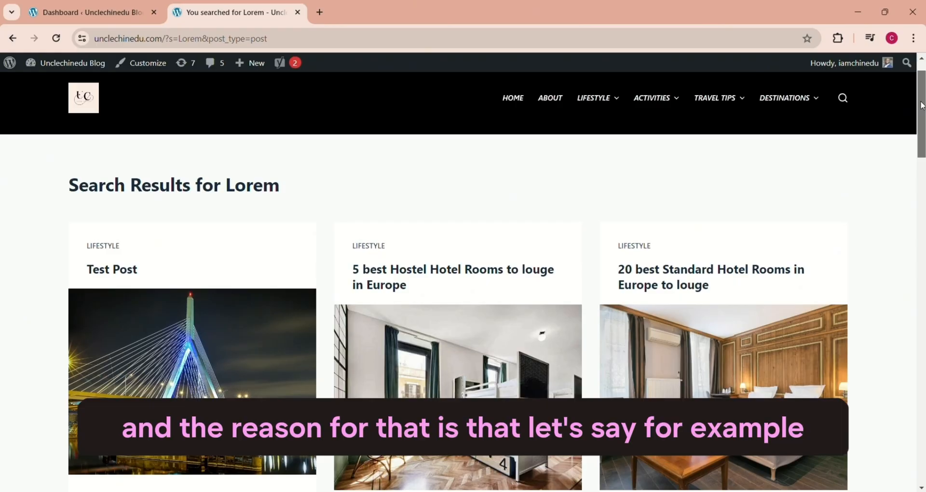
Step: Search the site for "lag" and look through the matching posts
{"action": "scroll", "coordinate": [922, 106], "scroll_direction": "up", "scroll_amount": 1}
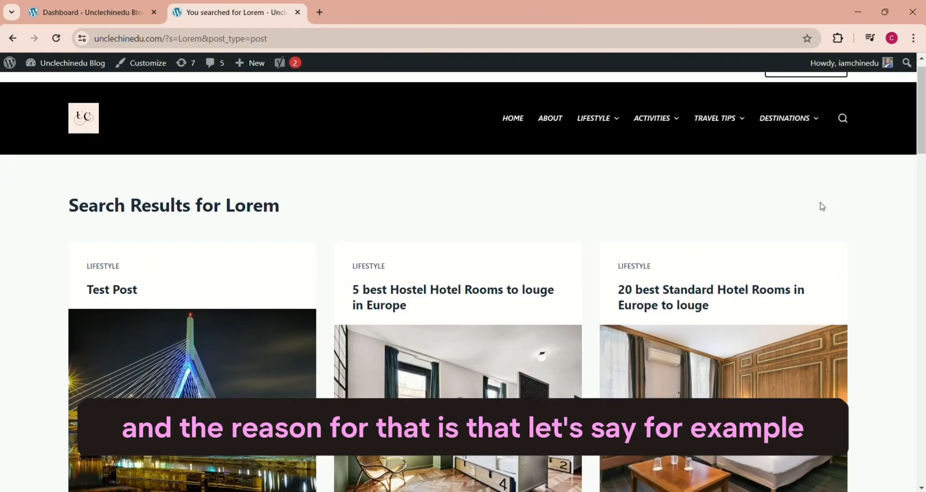
{"action": "left_click", "coordinate": [843, 118]}
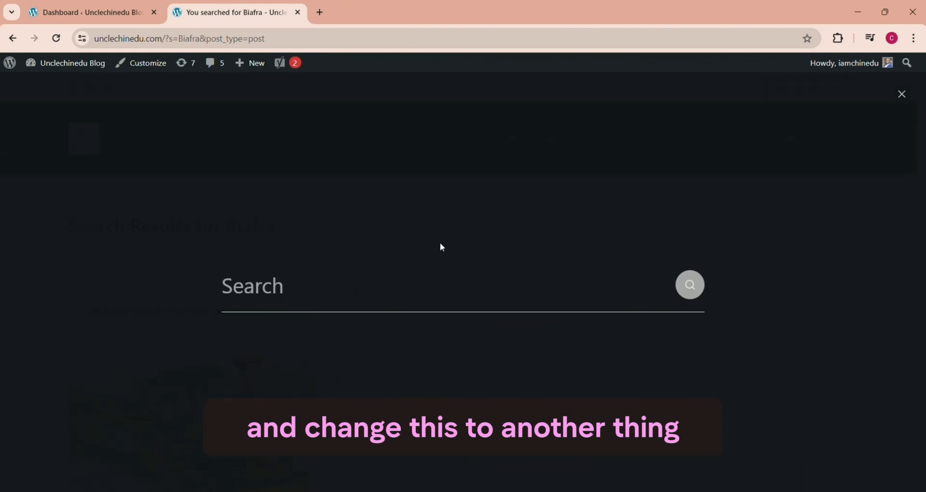
{"action": "type", "text": "lag"}
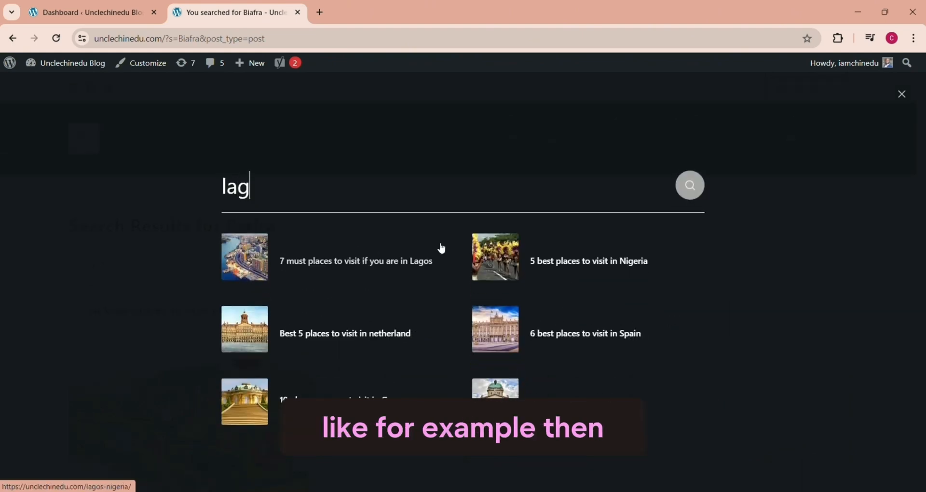
{"action": "key", "text": "Return"}
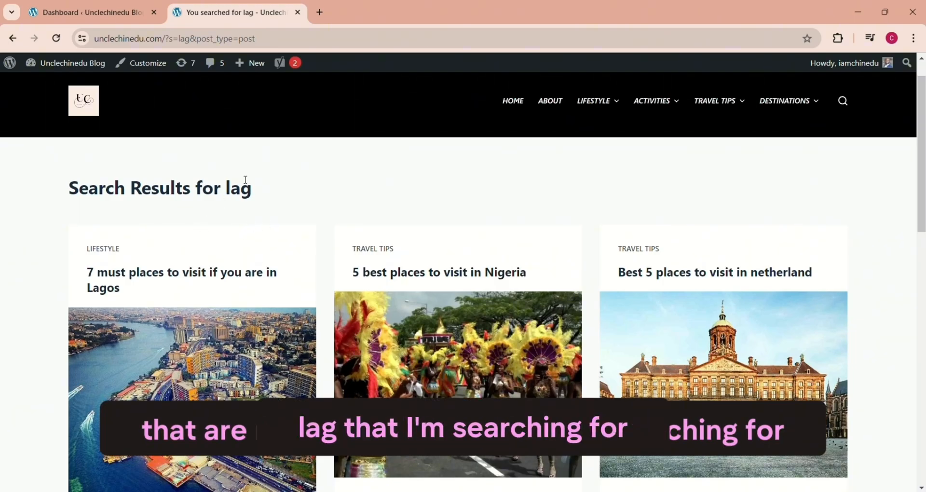
{"action": "scroll", "coordinate": [268, 227], "scroll_direction": "down", "scroll_amount": 4}
{"action": "scroll", "coordinate": [904, 97], "scroll_direction": "up", "scroll_amount": 5}
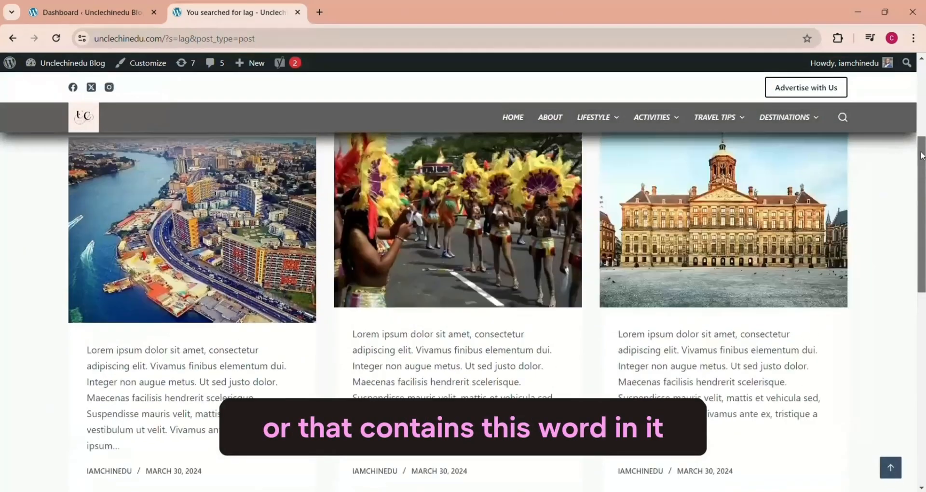
{"action": "scroll", "coordinate": [904, 96], "scroll_direction": "up", "scroll_amount": 1}
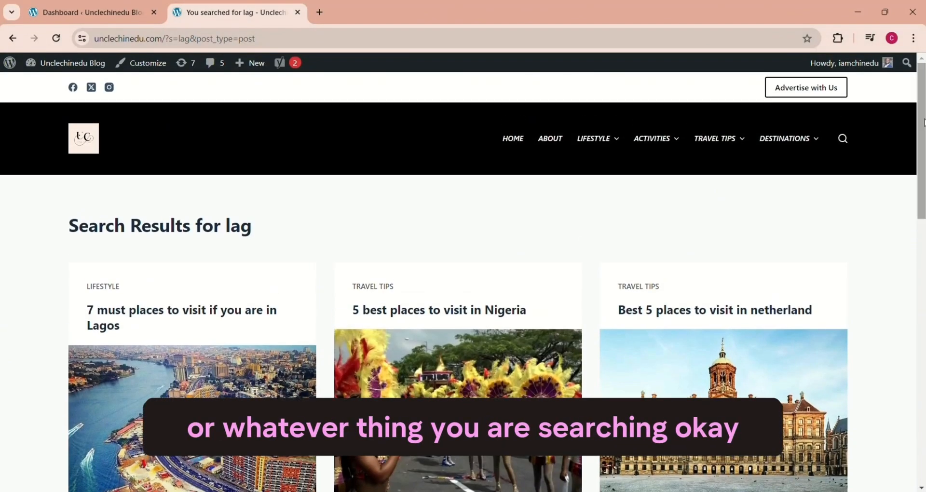
{"action": "scroll", "coordinate": [538, 184], "scroll_direction": "down", "scroll_amount": 1}
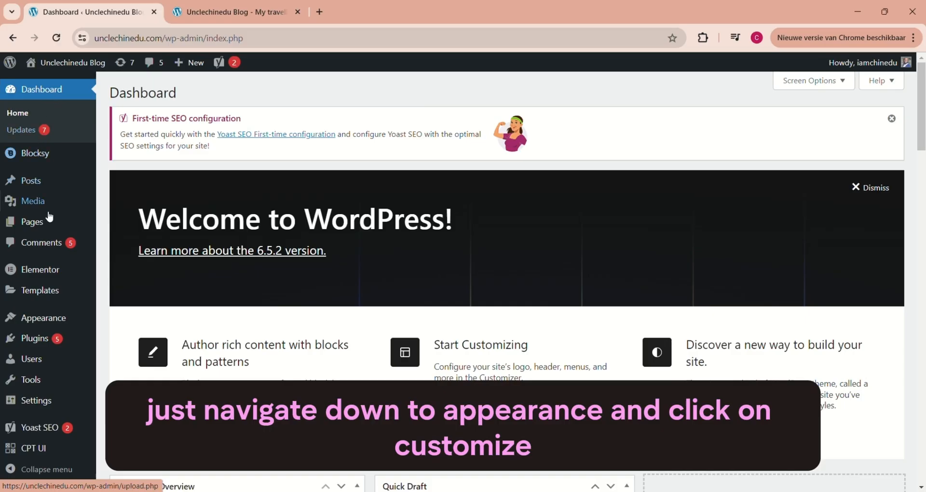
Step: Open the Search Page settings in the theme customizer from the WordPress dashboard
{"action": "mouse_move", "coordinate": [52, 322]}
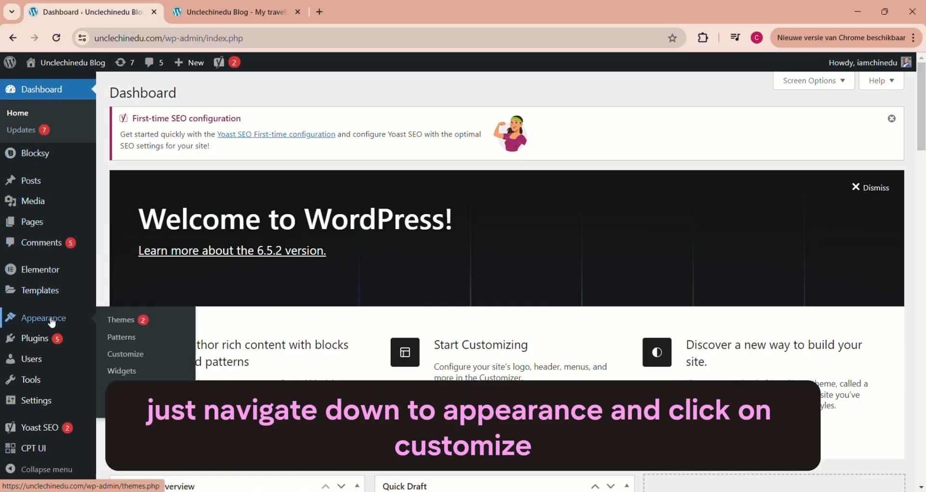
{"action": "left_click", "coordinate": [135, 354]}
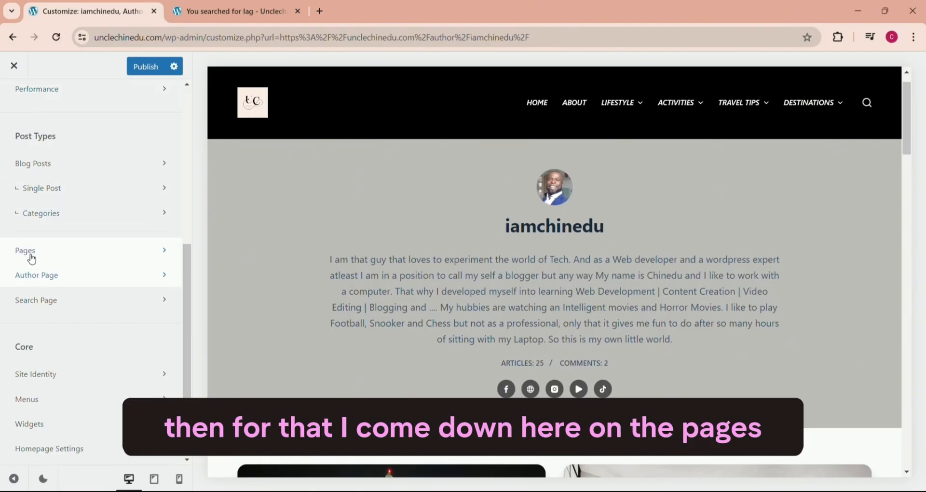
{"action": "left_click", "coordinate": [40, 308]}
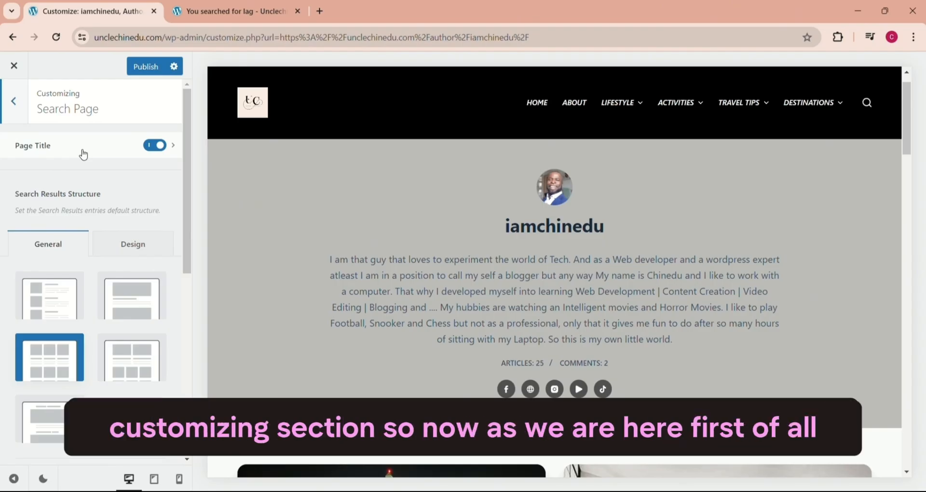
{"action": "left_click_drag", "start_coordinate": [187, 211], "coordinate": [190, 216]}
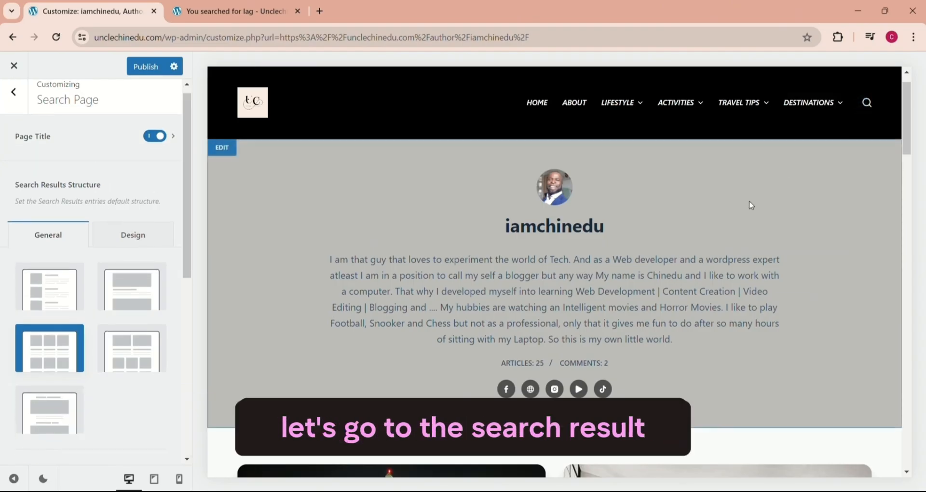
Step: Search for "lorem" in the customizer's live preview to bring up the search results page
{"action": "left_click", "coordinate": [874, 99]}
{"action": "left_click", "coordinate": [364, 272]}
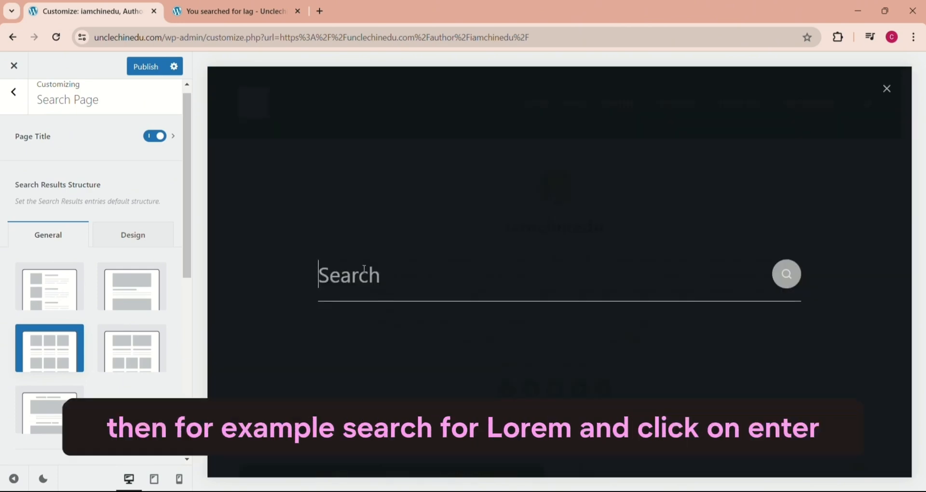
{"action": "type", "text": "lorem"}
{"action": "key", "text": "Return"}
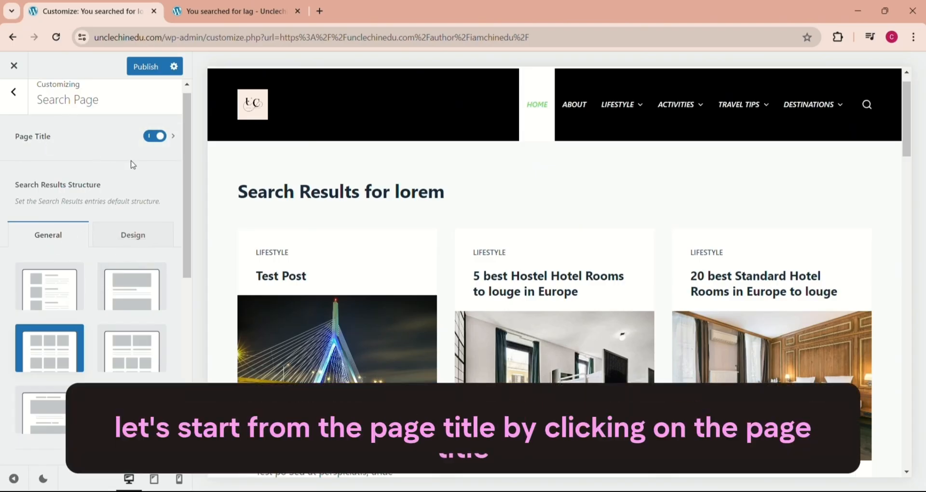
Step: Switch the search page title to the Type 2 layout and give its container a mid-grey background
{"action": "left_click", "coordinate": [68, 138]}
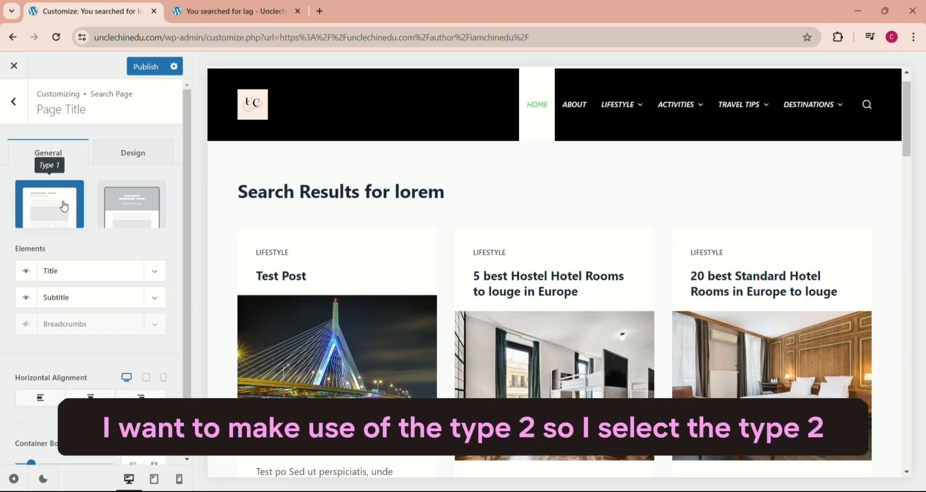
{"action": "left_click", "coordinate": [135, 216]}
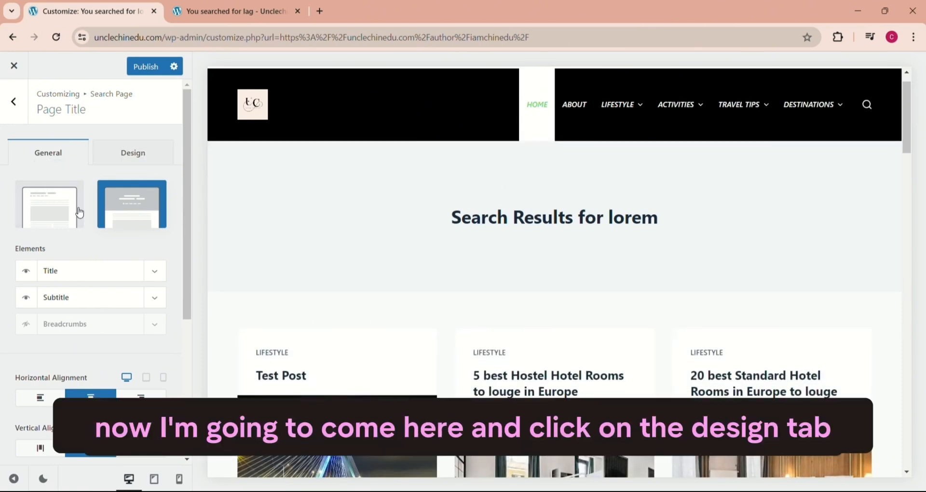
{"action": "left_click", "coordinate": [134, 155]}
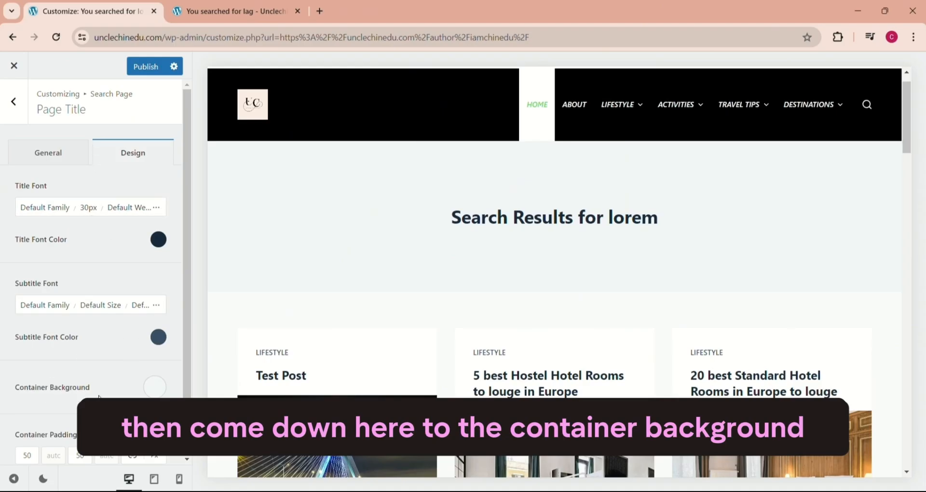
{"action": "left_click", "coordinate": [155, 387]}
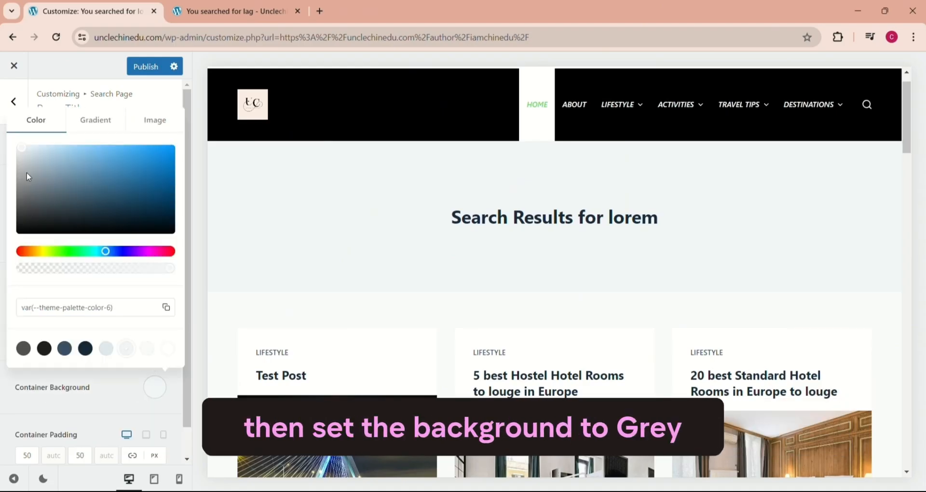
{"action": "left_click_drag", "start_coordinate": [19, 147], "coordinate": [21, 182]}
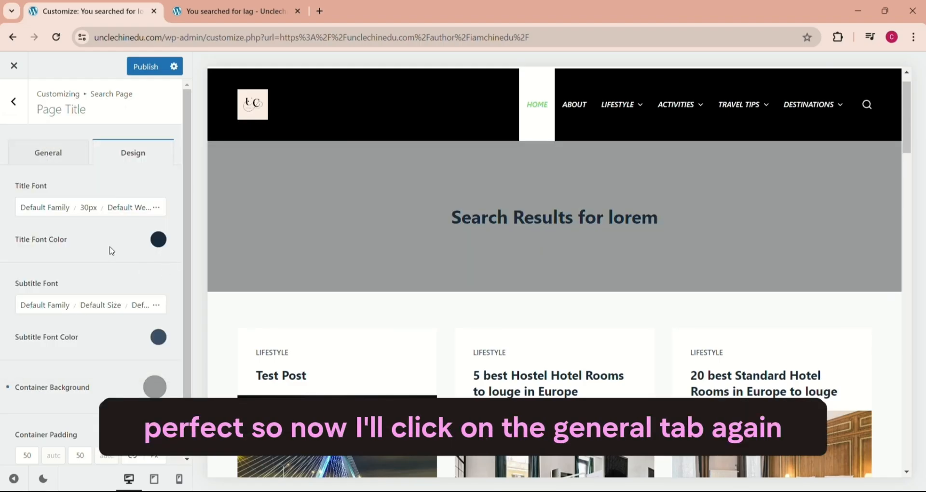
Step: Set the page title's container minimum height to 100 px
{"action": "left_click", "coordinate": [47, 151]}
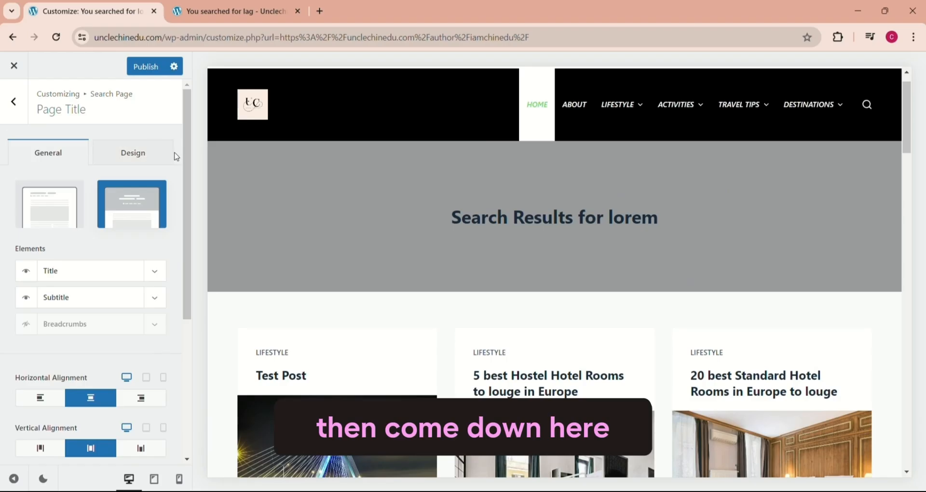
{"action": "left_click_drag", "start_coordinate": [186, 173], "coordinate": [103, 427]}
{"action": "left_click_drag", "start_coordinate": [139, 439], "coordinate": [113, 442]}
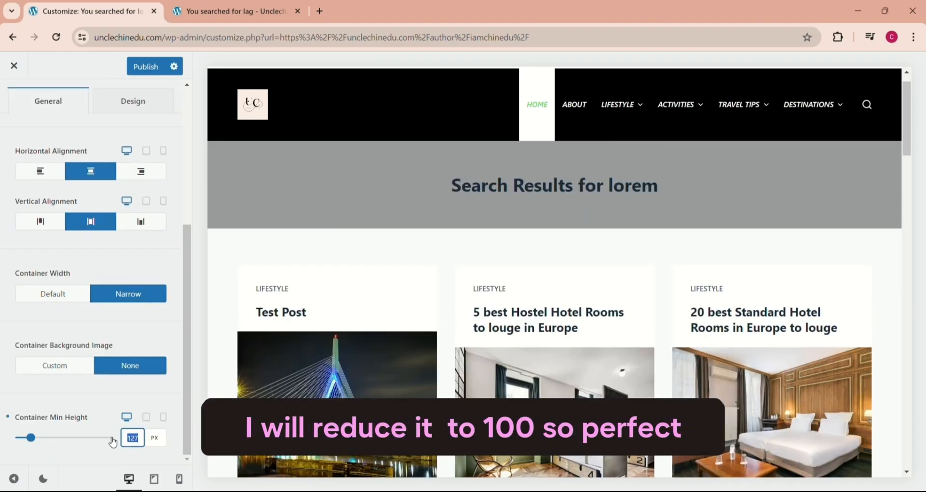
{"action": "type", "text": "100"}
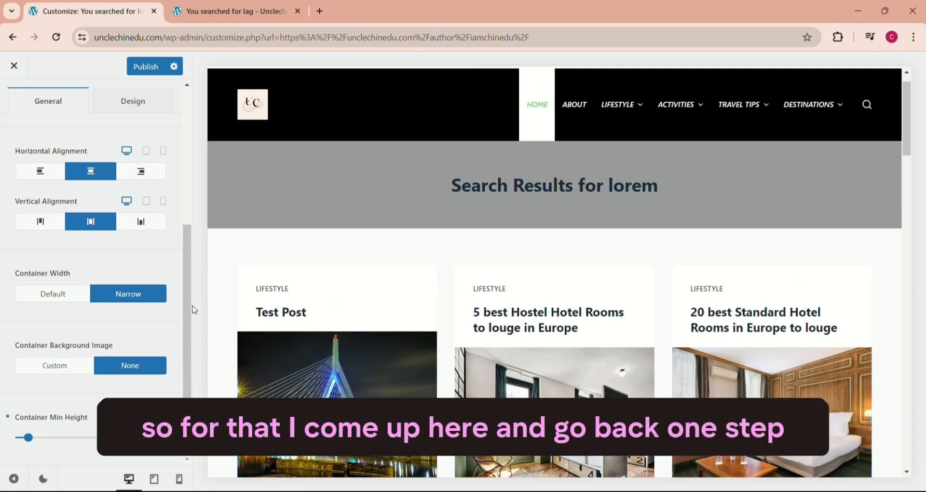
Step: Return to the Search Page settings and set the search results structure to Enhanced Grid
{"action": "left_click_drag", "start_coordinate": [188, 306], "coordinate": [207, 207]}
{"action": "left_click", "coordinate": [14, 101]}
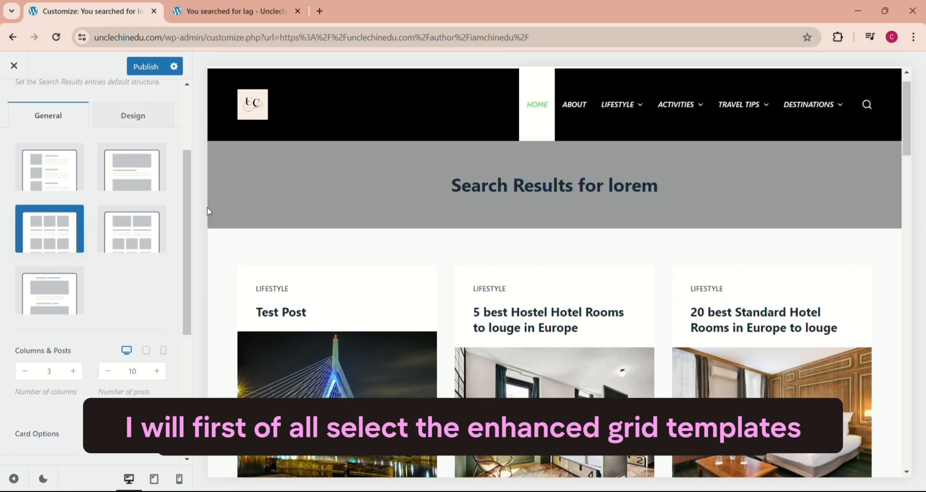
{"action": "left_click", "coordinate": [137, 228]}
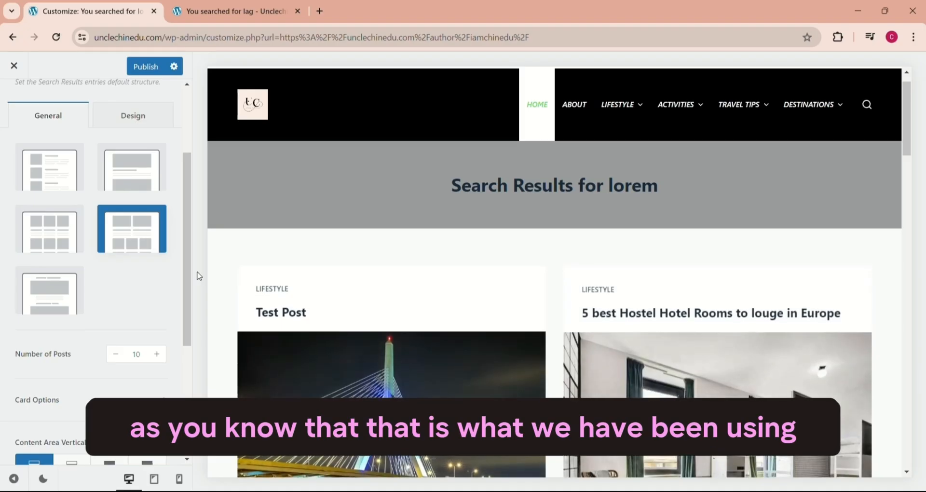
Step: Reorder the card elements in the Card Options so Featured Image comes first and Title directly below it
{"action": "left_click_drag", "start_coordinate": [188, 246], "coordinate": [180, 316]}
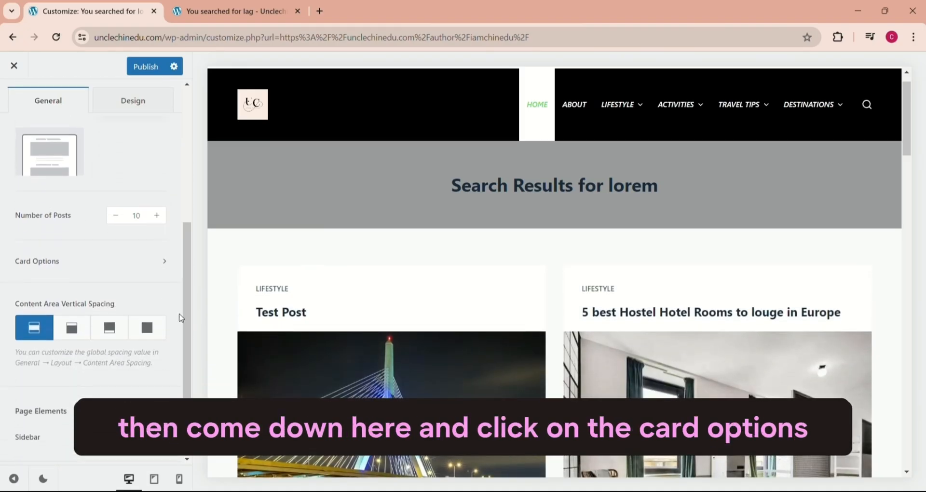
{"action": "left_click", "coordinate": [57, 265]}
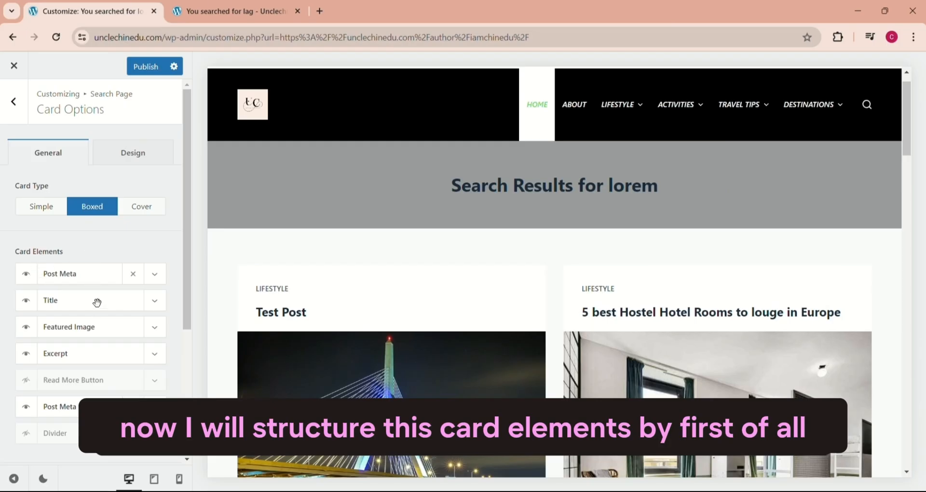
{"action": "left_click_drag", "start_coordinate": [51, 332], "coordinate": [51, 281]}
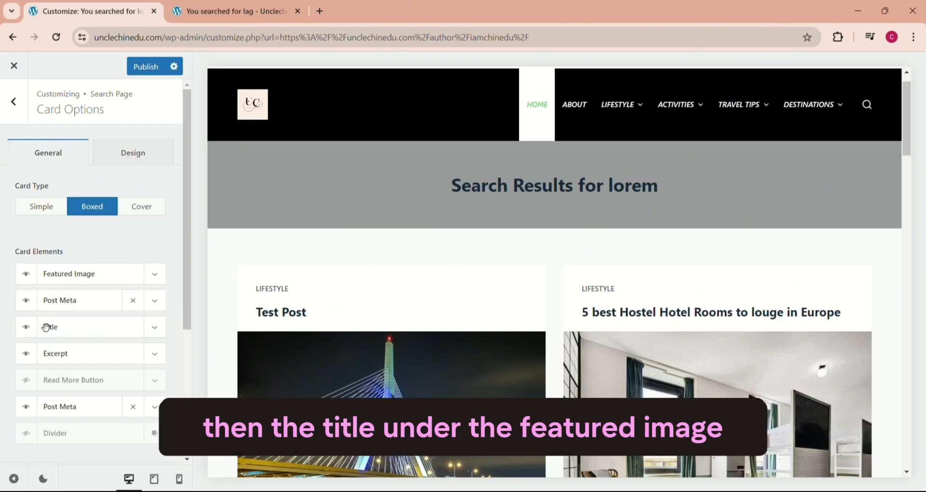
{"action": "left_click_drag", "start_coordinate": [47, 329], "coordinate": [49, 300]}
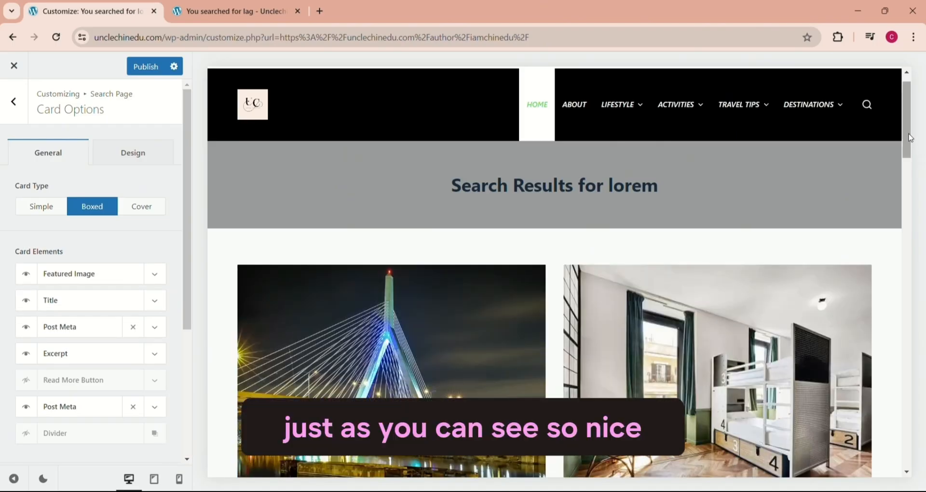
{"action": "scroll", "coordinate": [922, 158], "scroll_direction": "down", "scroll_amount": 2}
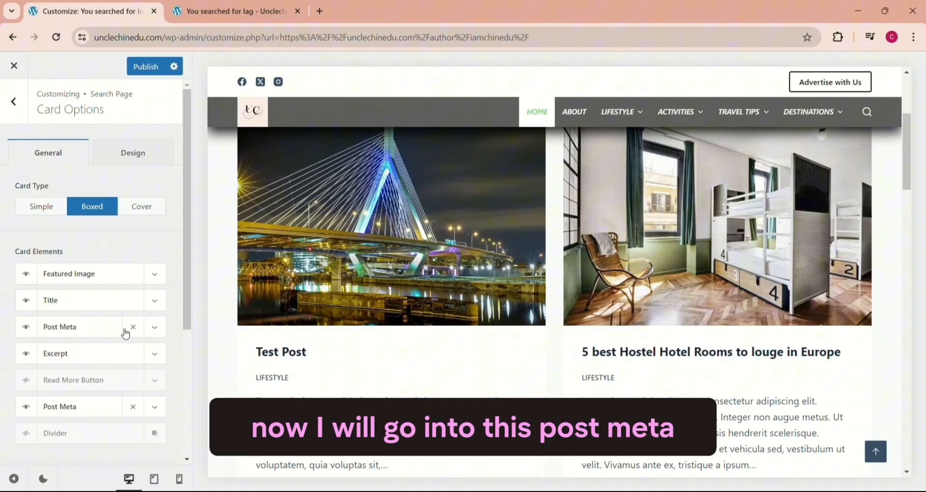
Step: Clone the Taxonomies item in the first Post Meta element and set the copy's taxonomy to Destinations
{"action": "left_click", "coordinate": [155, 329]}
{"action": "scroll", "coordinate": [191, 265], "scroll_direction": "down", "scroll_amount": 2}
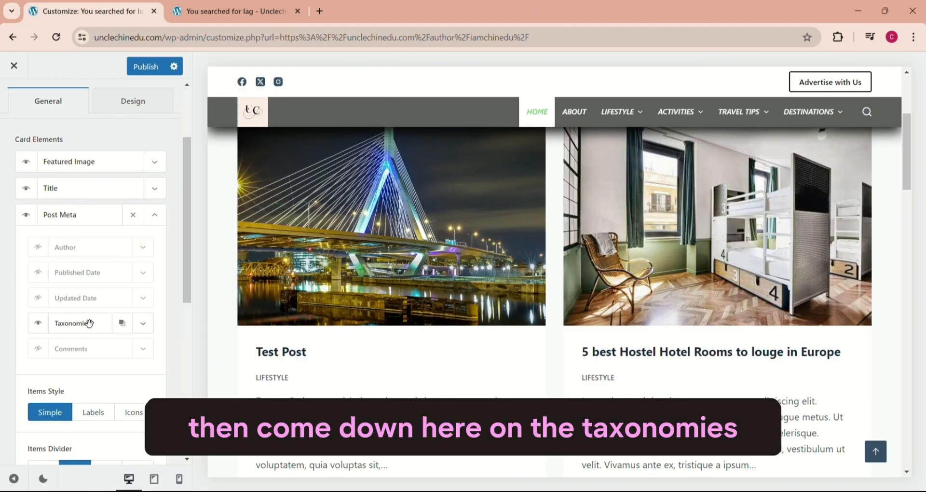
{"action": "left_click", "coordinate": [121, 324]}
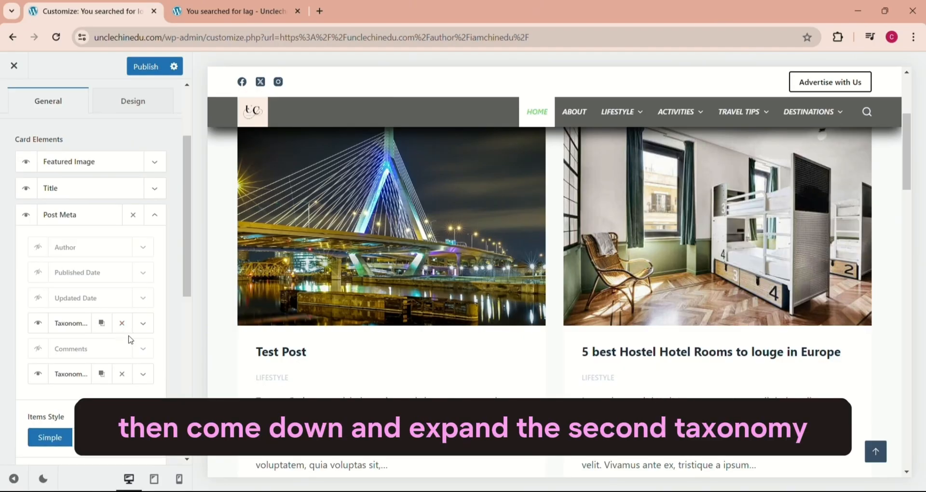
{"action": "left_click", "coordinate": [144, 374]}
{"action": "scroll", "coordinate": [159, 338], "scroll_direction": "down", "scroll_amount": 3}
{"action": "scroll", "coordinate": [200, 314], "scroll_direction": "down", "scroll_amount": 1}
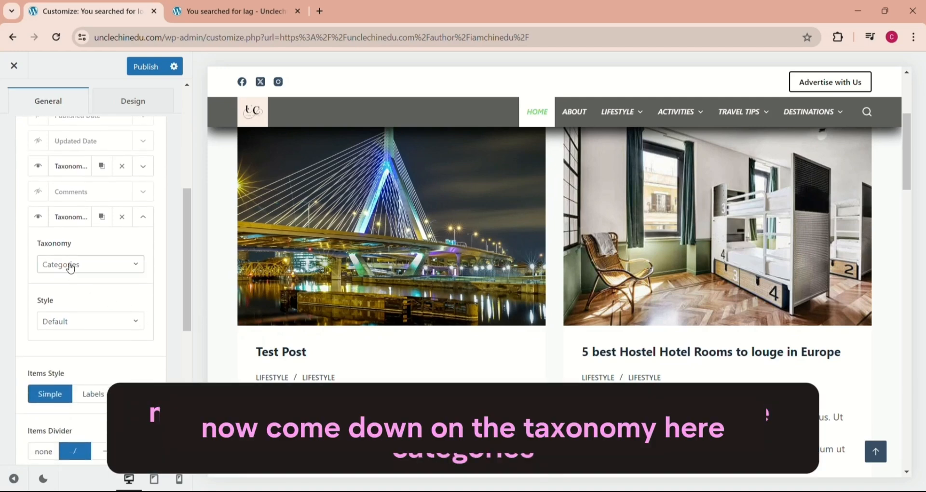
{"action": "left_click", "coordinate": [98, 268]}
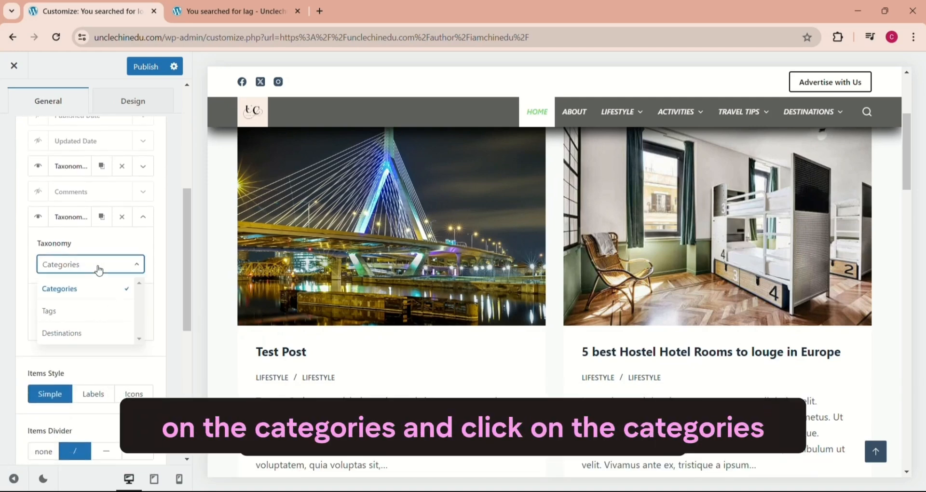
{"action": "left_click", "coordinate": [78, 337]}
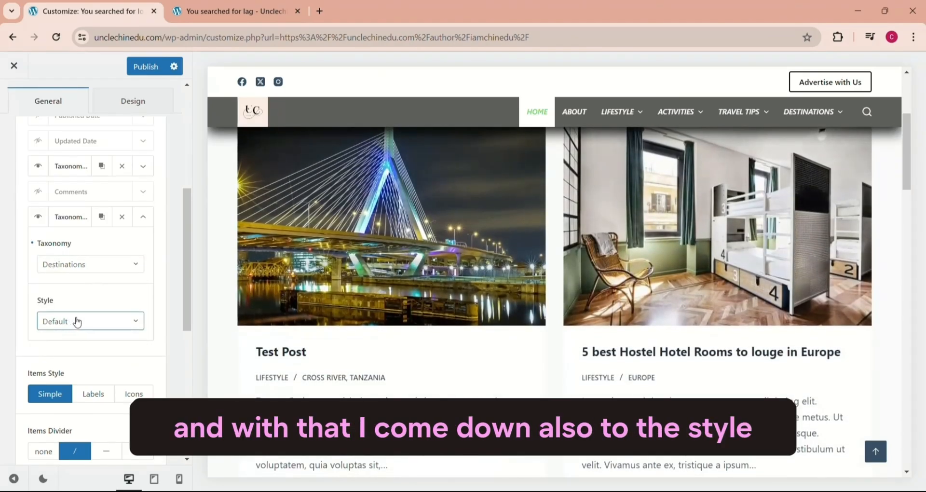
Step: Set the style of the Destinations taxonomy item to Button
{"action": "left_click", "coordinate": [75, 321]}
{"action": "left_click", "coordinate": [76, 324]}
{"action": "left_click", "coordinate": [79, 322]}
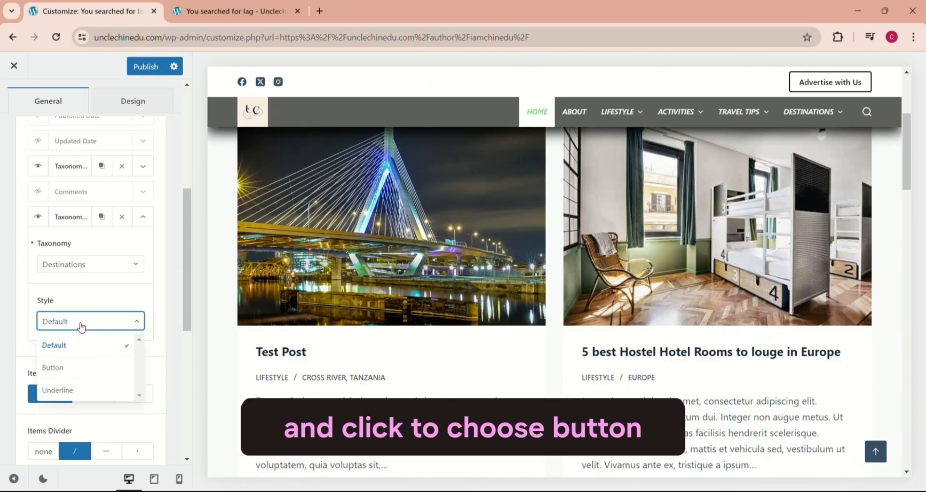
{"action": "left_click", "coordinate": [52, 367]}
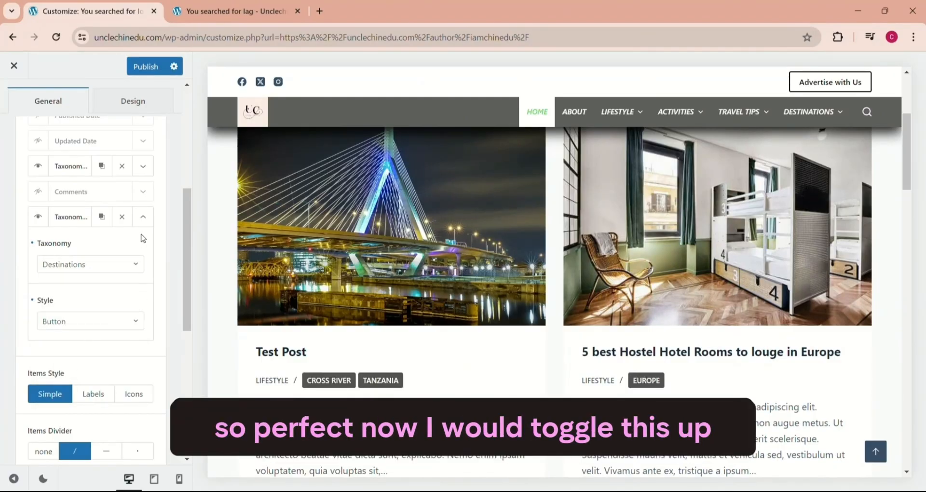
Step: Move the Destinations taxonomy item above the Categories one and collapse the first Post Meta element
{"action": "left_click", "coordinate": [144, 218]}
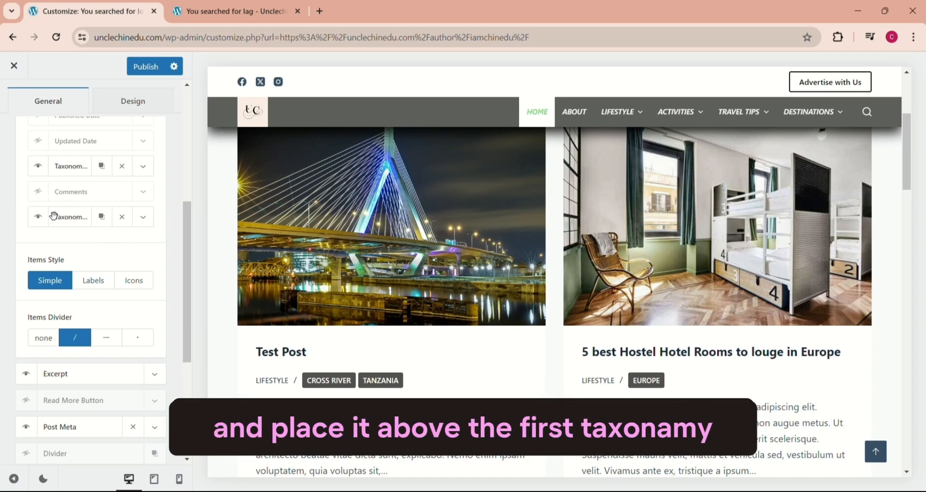
{"action": "left_click_drag", "start_coordinate": [53, 216], "coordinate": [63, 197]}
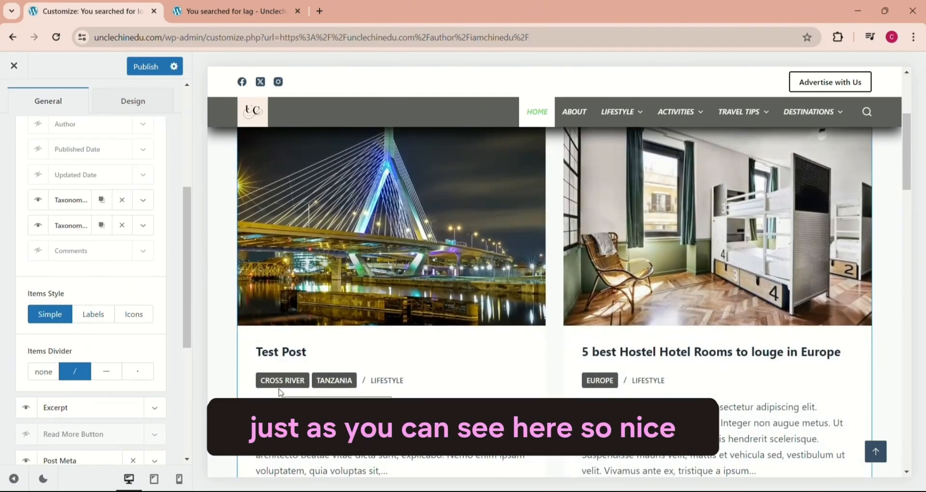
{"action": "scroll", "coordinate": [155, 193], "scroll_direction": "up", "scroll_amount": 2}
{"action": "left_click", "coordinate": [155, 177]}
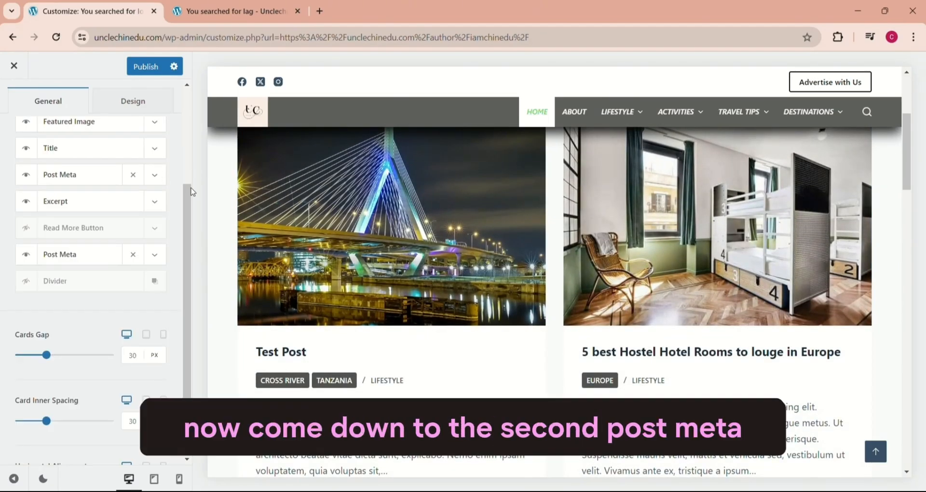
Step: Hide Author, Published Date and Comments in the second Post Meta element, and hide that whole element too
{"action": "scroll", "coordinate": [191, 203], "scroll_direction": "down", "scroll_amount": 1}
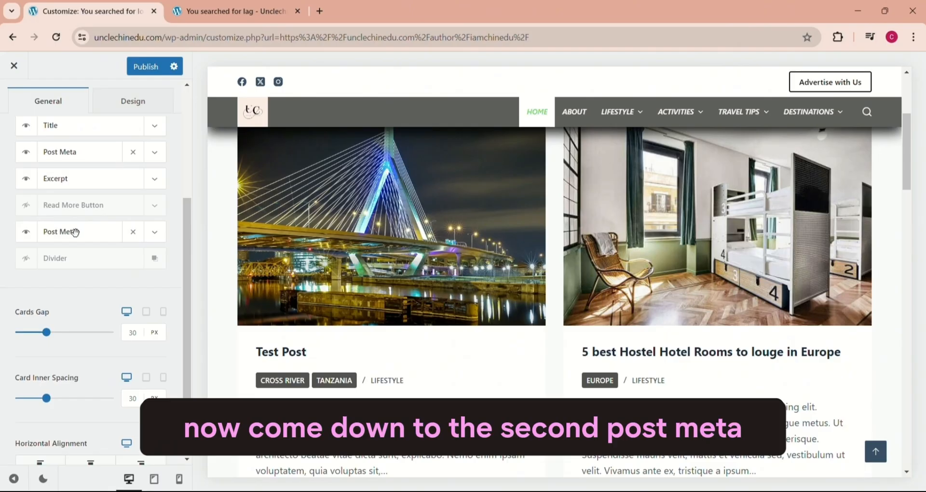
{"action": "scroll", "coordinate": [641, 234], "scroll_direction": "down", "scroll_amount": 5}
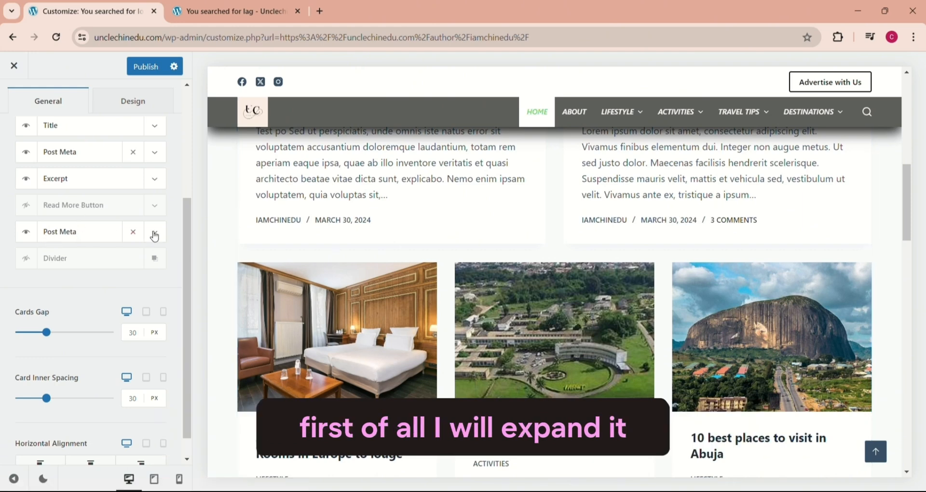
{"action": "left_click", "coordinate": [155, 232]}
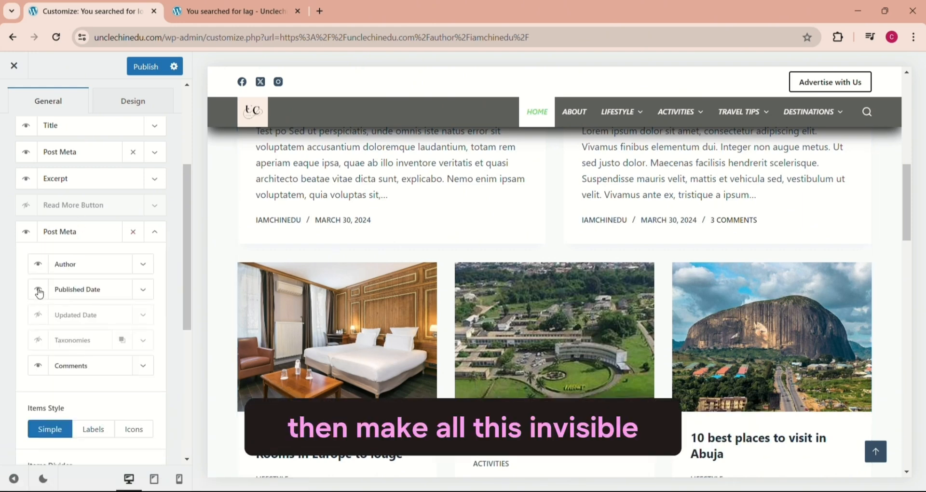
{"action": "left_click", "coordinate": [38, 289]}
{"action": "left_click", "coordinate": [38, 264]}
{"action": "left_click", "coordinate": [38, 366]}
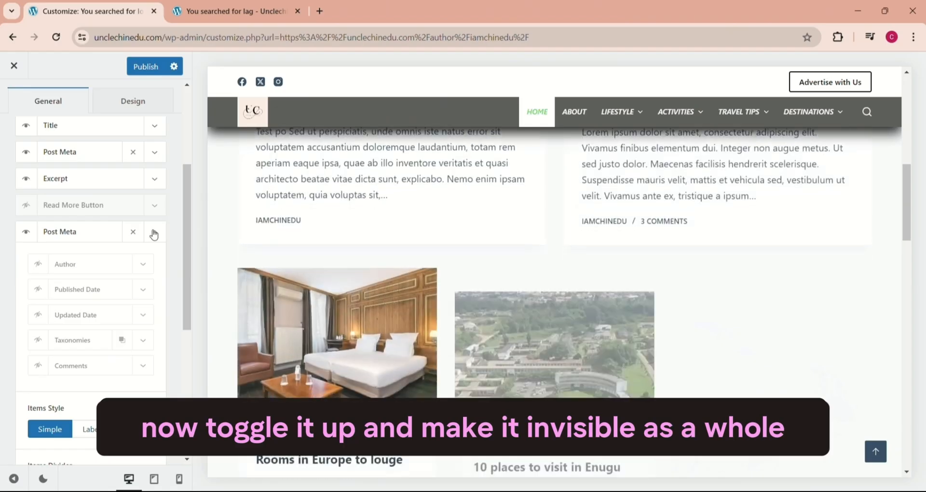
{"action": "left_click", "coordinate": [154, 233]}
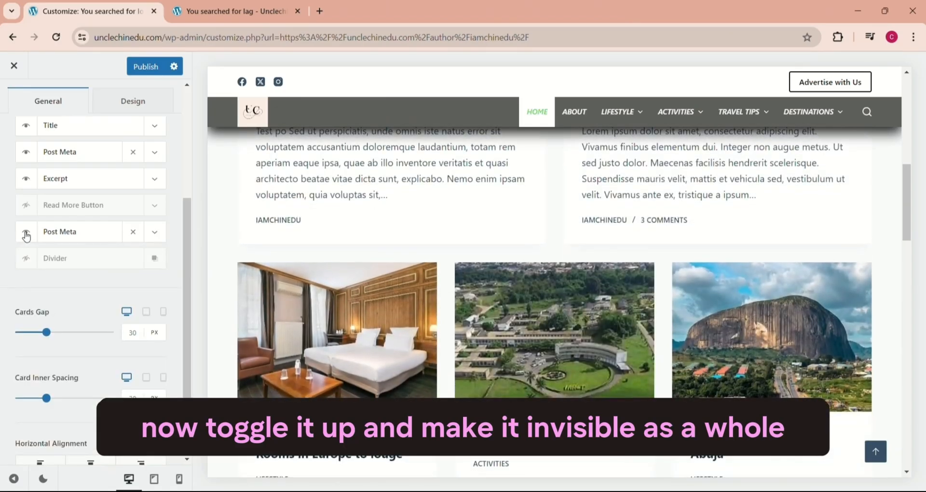
{"action": "left_click", "coordinate": [27, 234]}
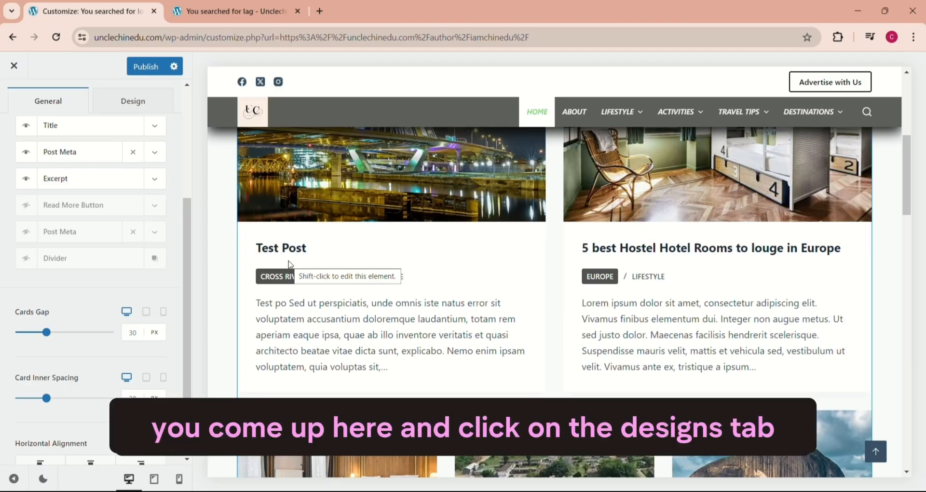
Step: Change the card background color in the Card Options design settings to light grey #c6c5c5
{"action": "left_click", "coordinate": [138, 102]}
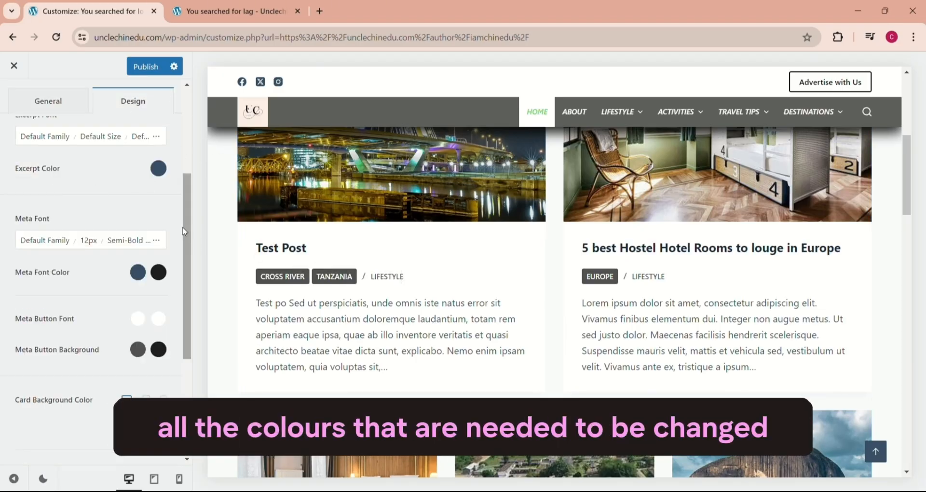
{"action": "left_click_drag", "start_coordinate": [190, 235], "coordinate": [191, 137]}
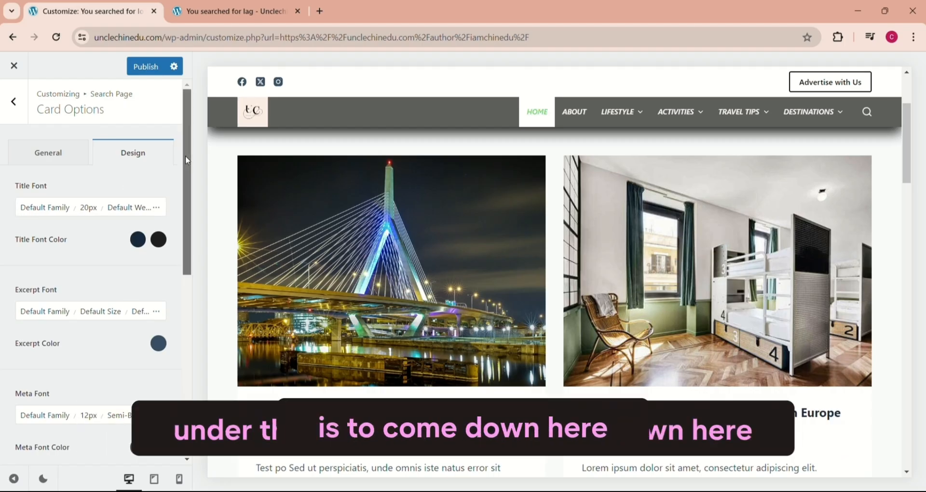
{"action": "scroll", "coordinate": [187, 160], "scroll_direction": "down", "scroll_amount": 8}
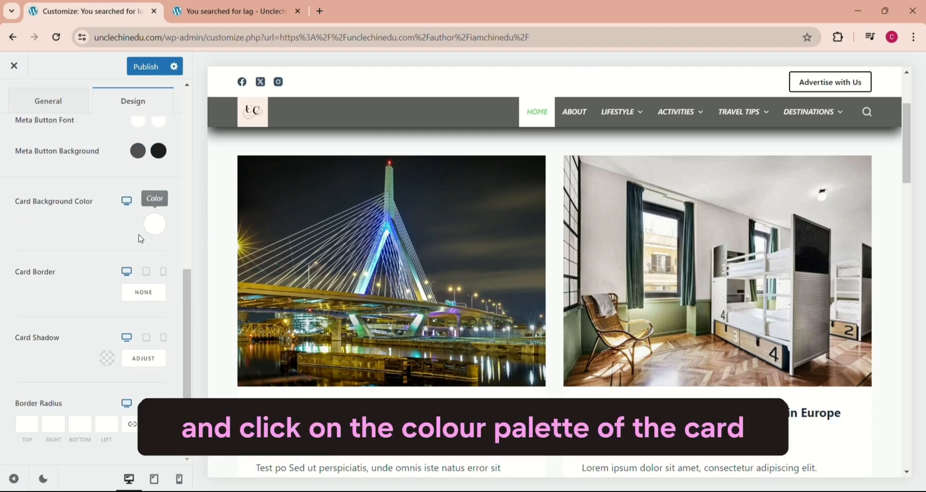
{"action": "left_click", "coordinate": [154, 225]}
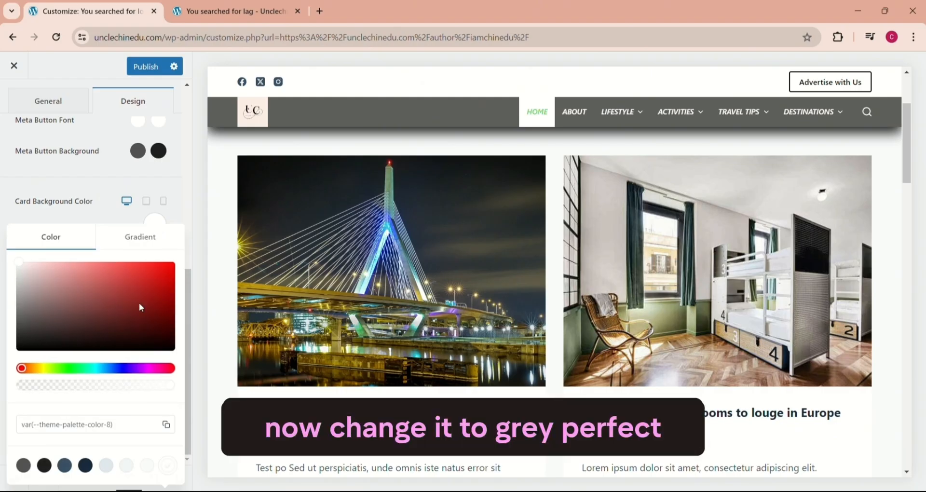
{"action": "left_click_drag", "start_coordinate": [20, 264], "coordinate": [20, 281]}
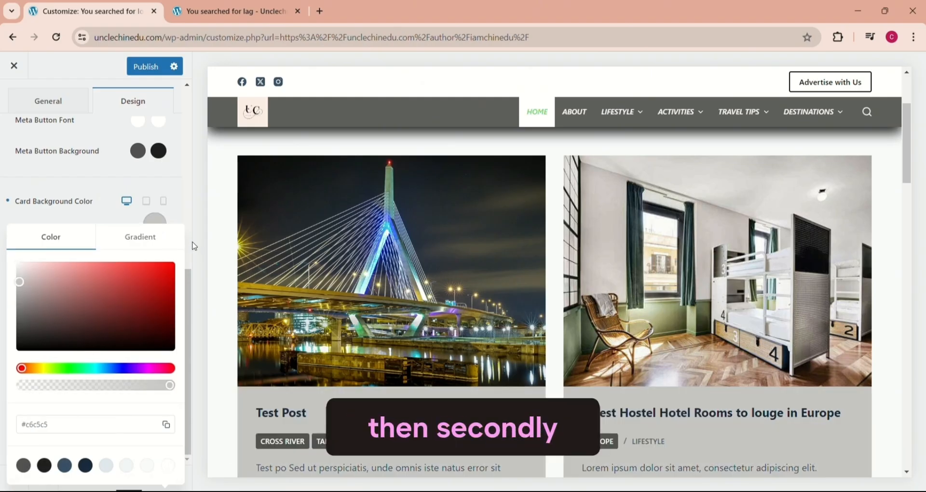
{"action": "left_click", "coordinate": [192, 241]}
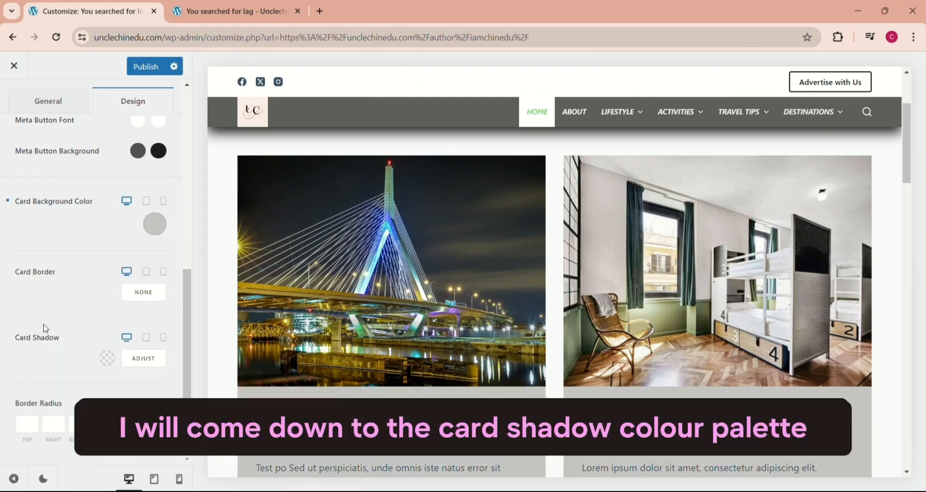
Step: Set the card shadow color to black at 0.41 opacity and publish the customizer changes
{"action": "left_click", "coordinate": [108, 359]}
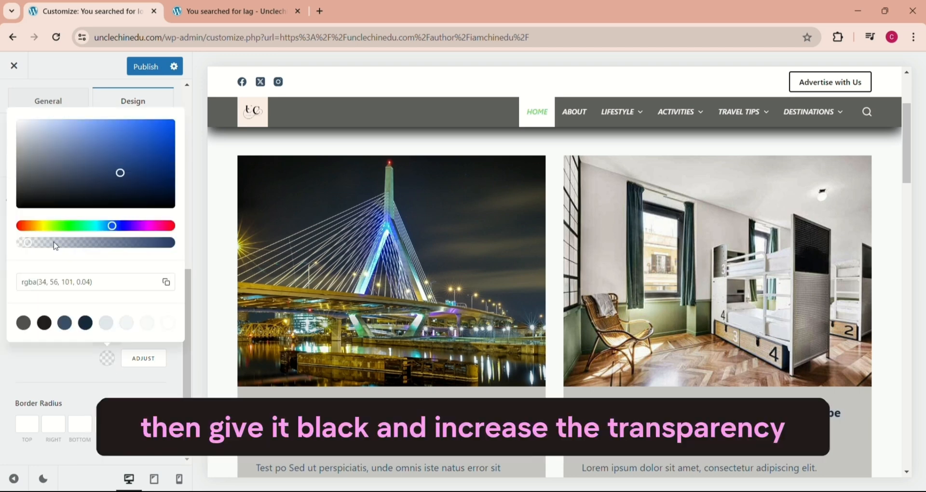
{"action": "left_click_drag", "start_coordinate": [118, 184], "coordinate": [82, 242]}
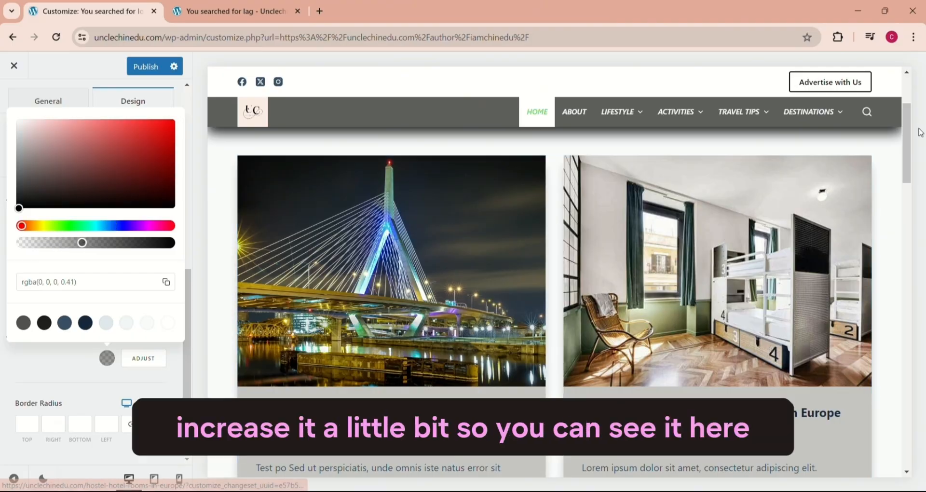
{"action": "scroll", "coordinate": [909, 145], "scroll_direction": "down", "scroll_amount": 5}
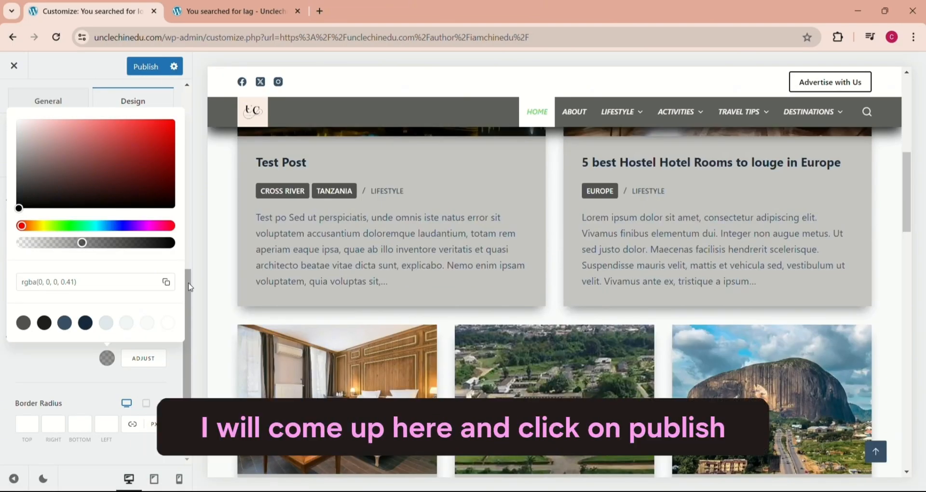
{"action": "left_click", "coordinate": [144, 67]}
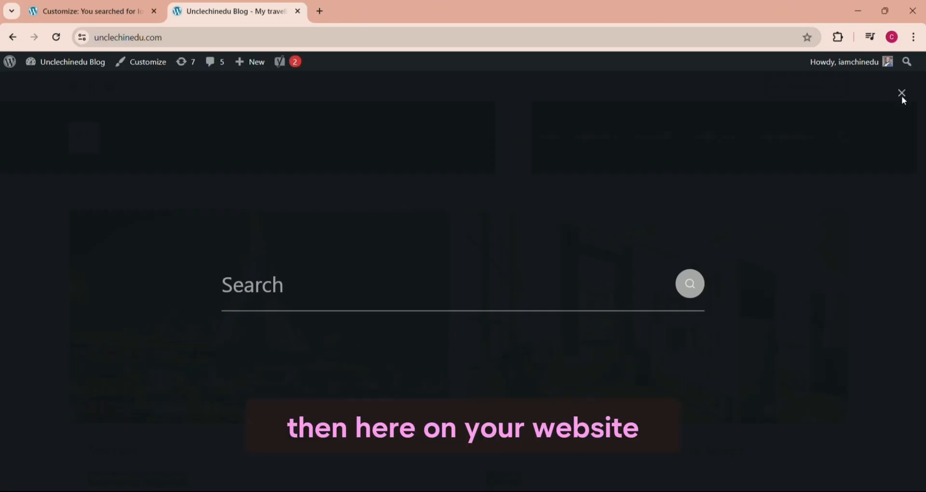
Step: Open the search form from the header of the live website
{"action": "left_click", "coordinate": [900, 94]}
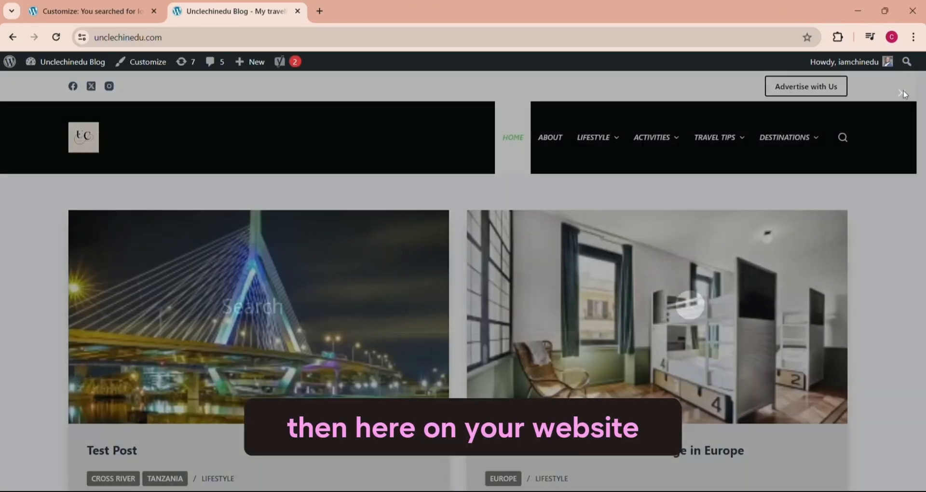
{"action": "mouse_move", "coordinate": [638, 330]}
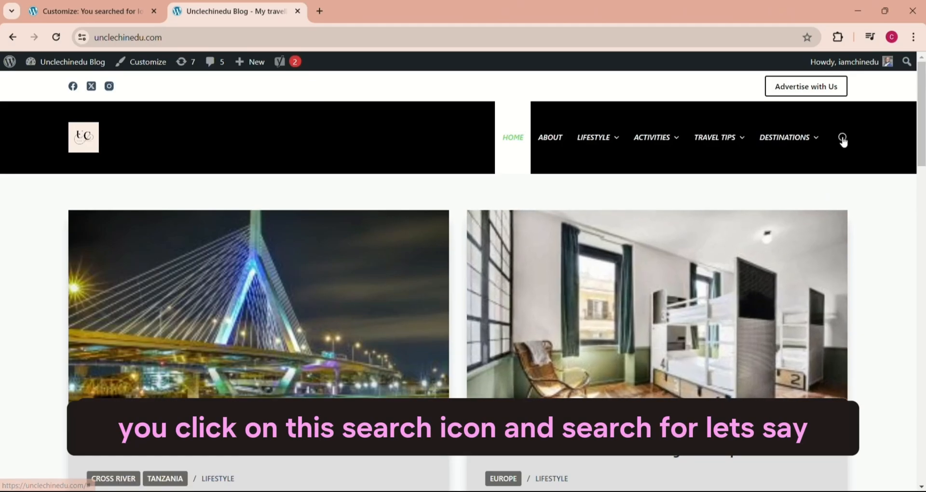
{"action": "left_click", "coordinate": [843, 138]}
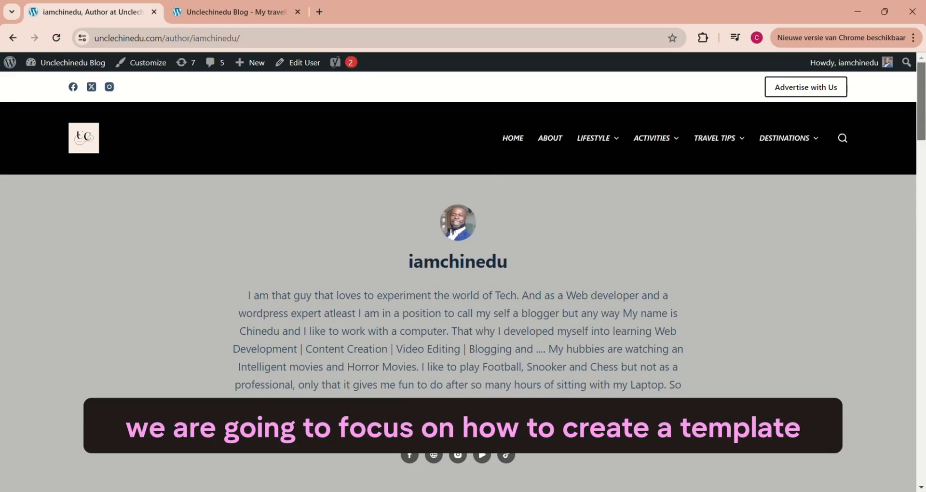
{"action": "scroll", "coordinate": [922, 188], "scroll_direction": "down", "scroll_amount": 2}
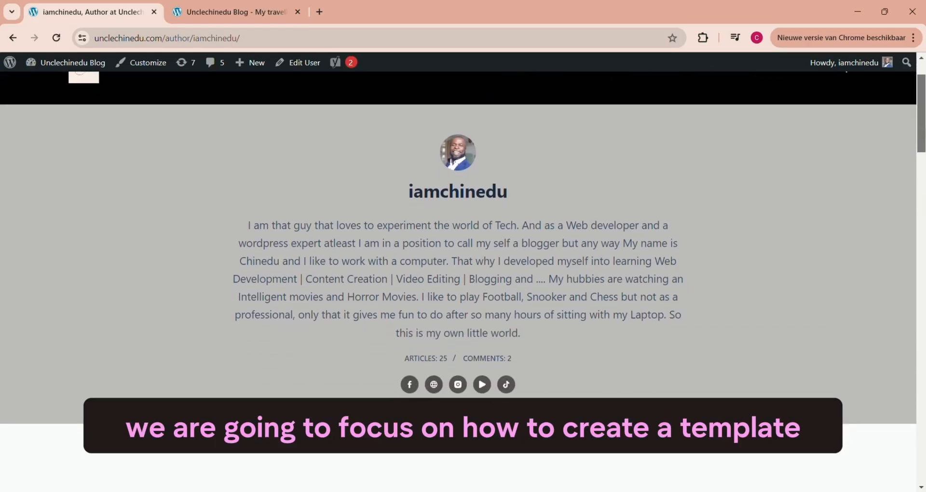